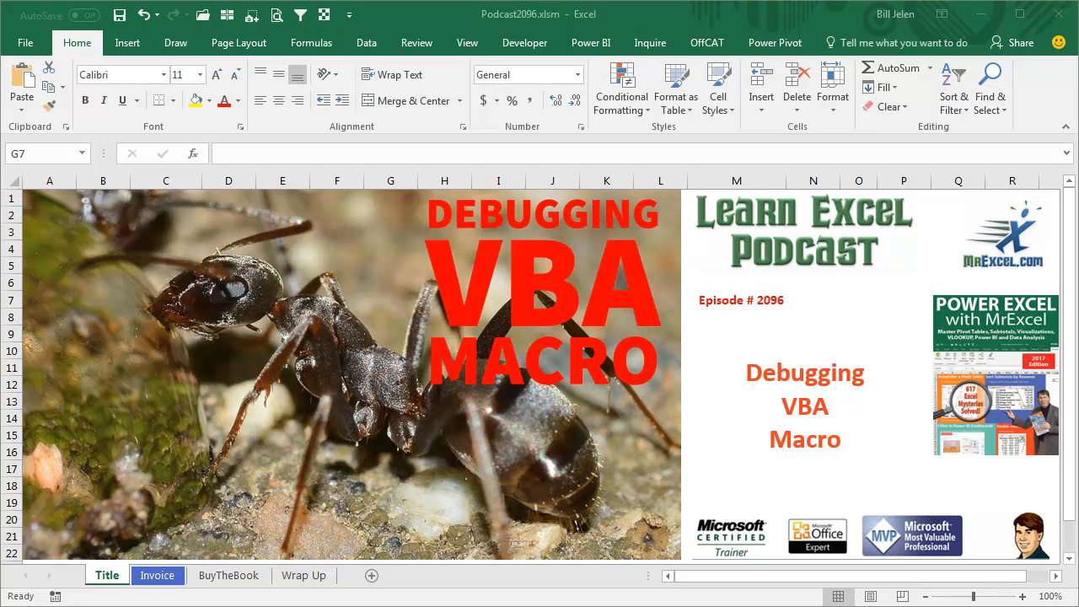
# Step: Show the Invoice sheet with its Save Twice as PDF button and note
pyautogui.click(158, 575)
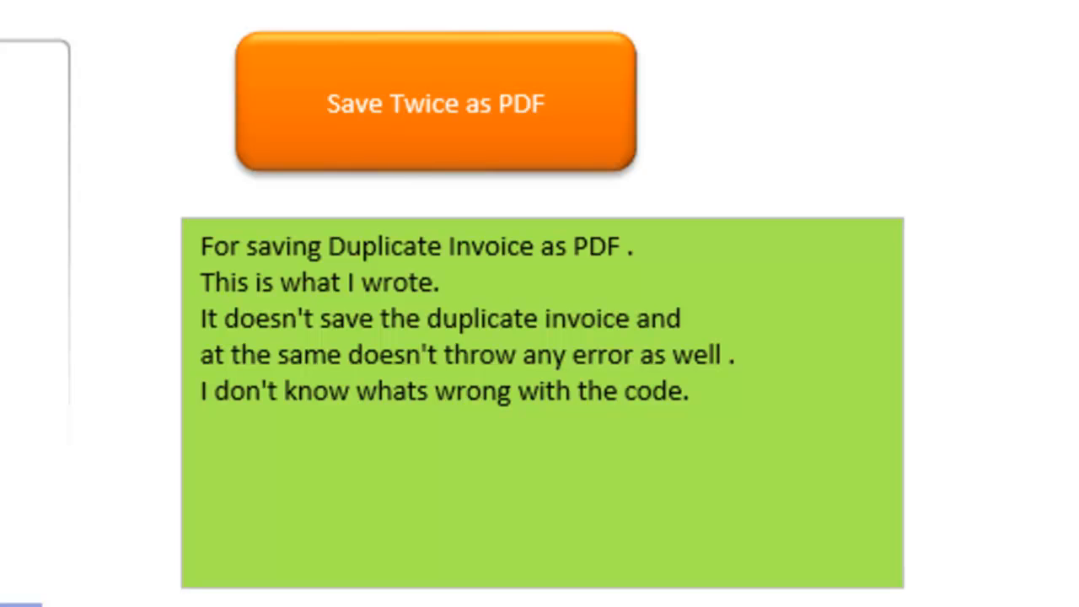
# Step: Open the SaveInvoice macro assigned to the shape in the VBA editor
pyautogui.rightClick(441, 138)
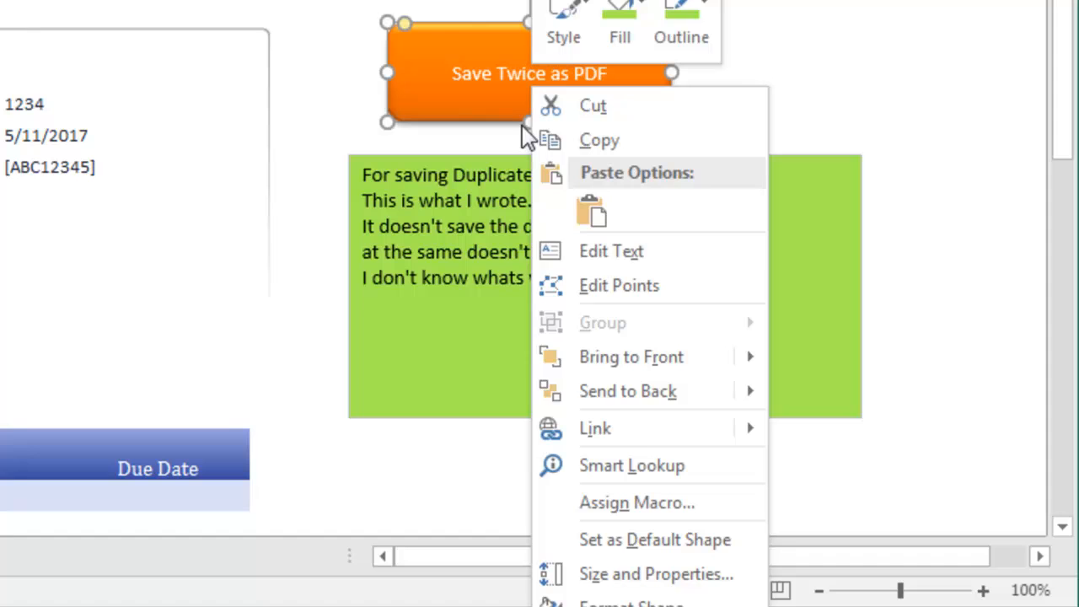
pyautogui.click(626, 505)
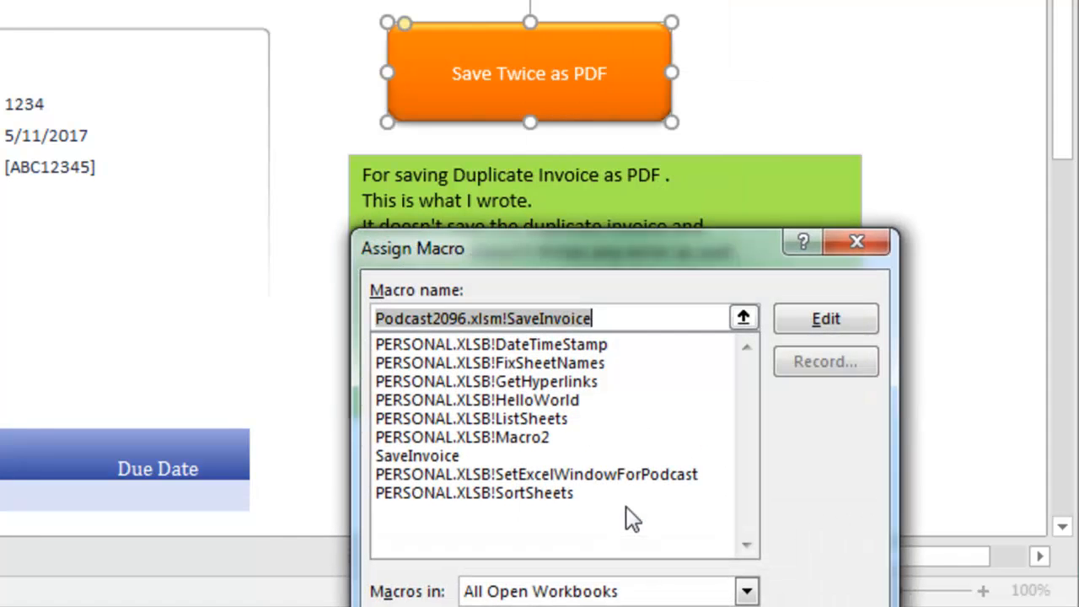
pyautogui.click(825, 321)
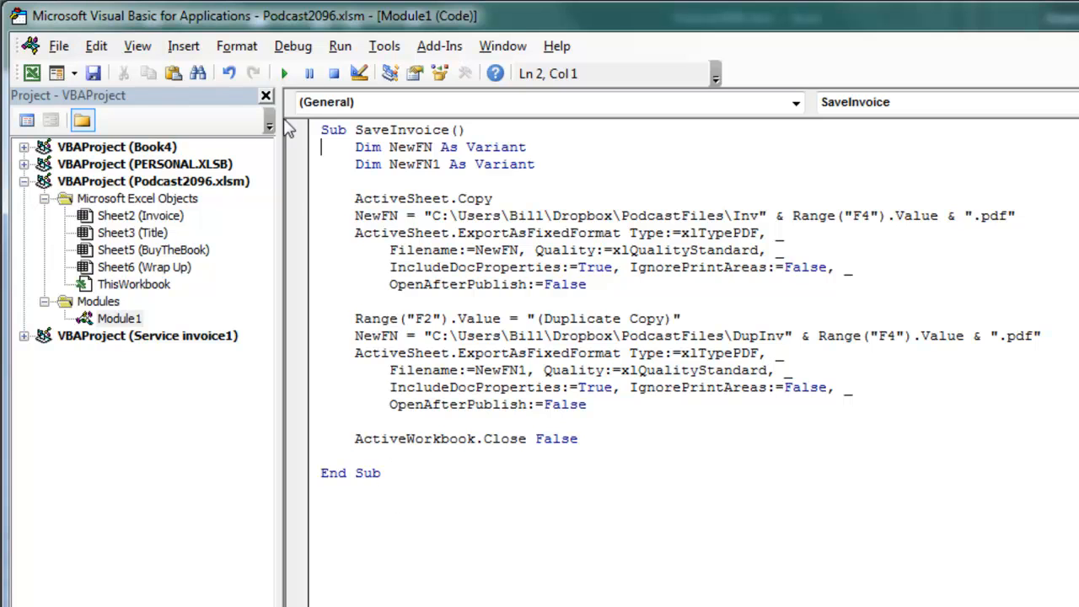
# Step: Review the Debug menu, then step into SaveInvoice with F8, pausing on ActiveSheet.Copy
pyautogui.click(292, 48)
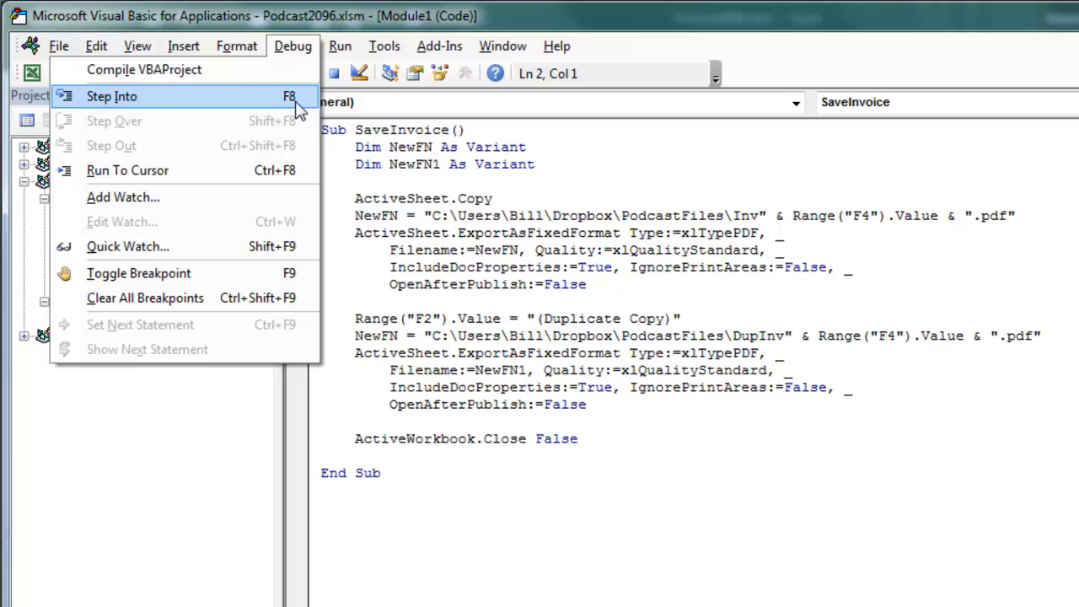
pyautogui.click(614, 27)
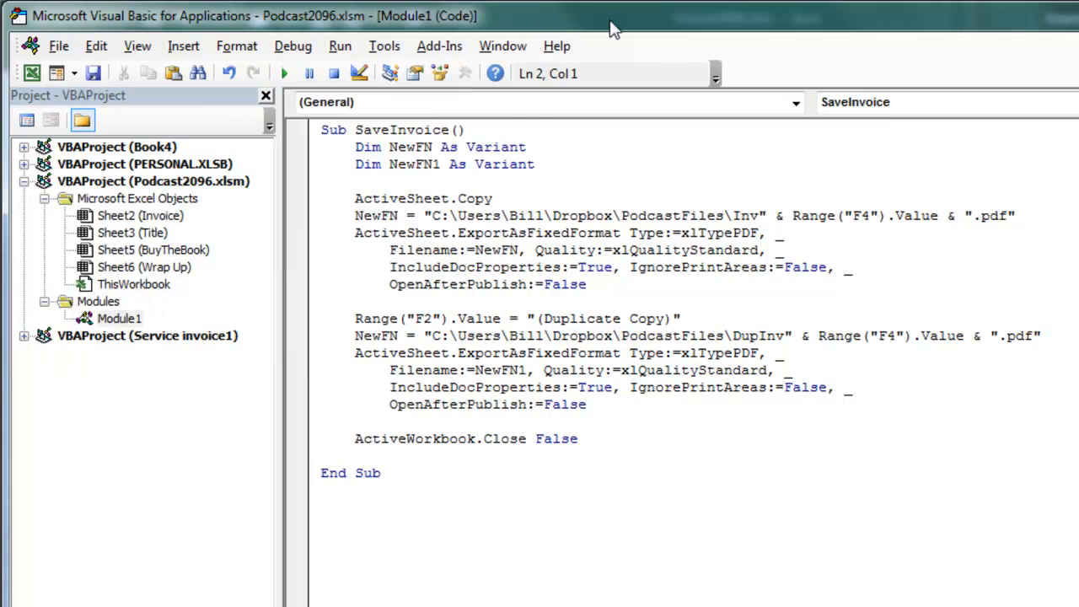
pyautogui.press('F8')
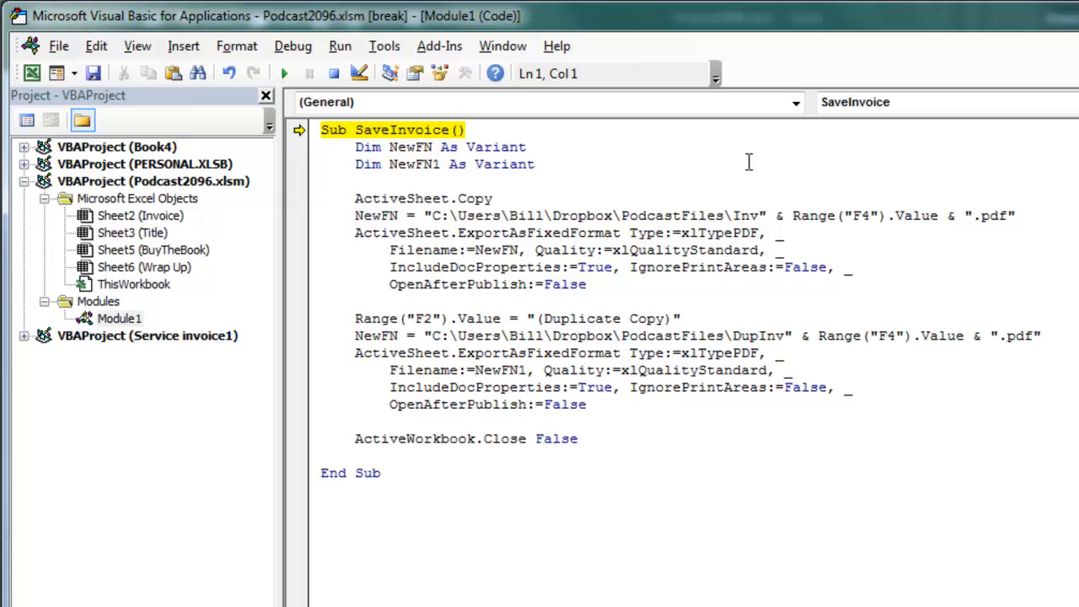
pyautogui.press('F8')
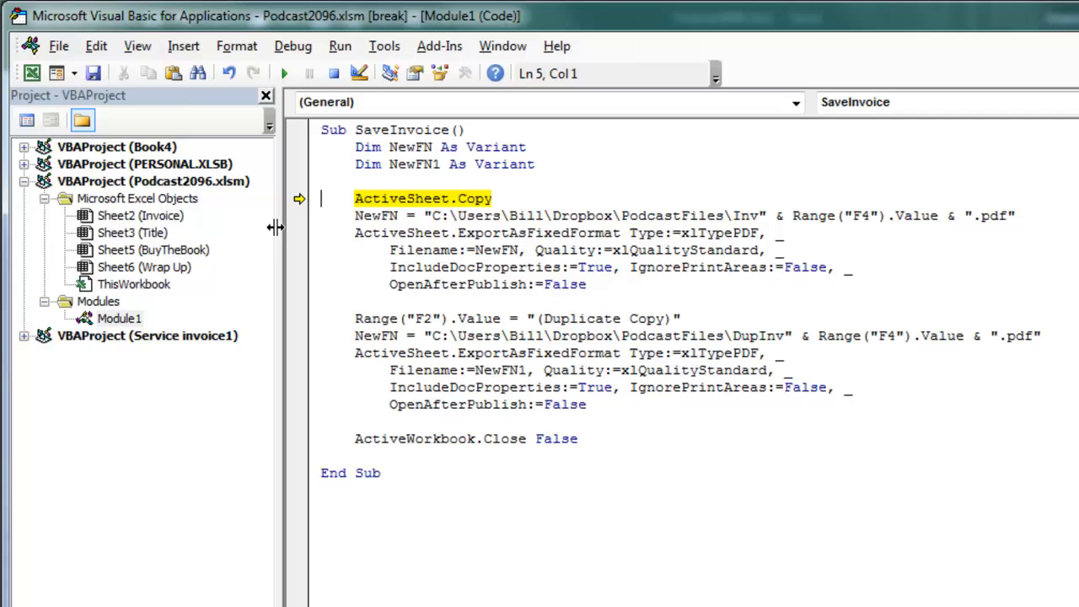
# Step: Narrow the project tree and code window and place the editor beside the invoice sheet
pyautogui.moveTo(276, 228); pyautogui.dragTo(74, 194)
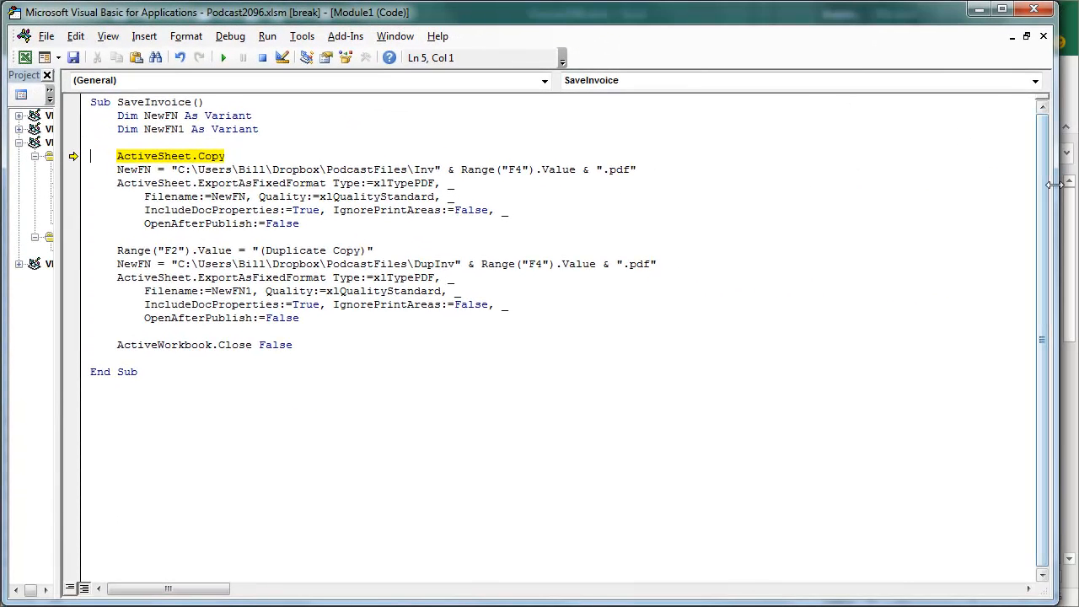
pyautogui.moveTo(1054, 184); pyautogui.dragTo(720, 185)
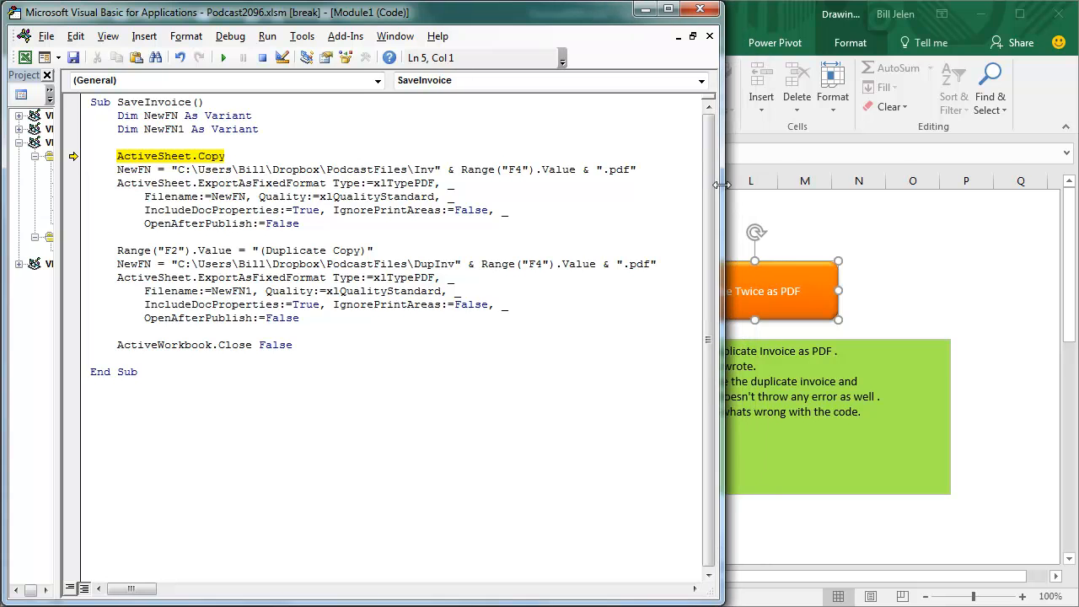
pyautogui.moveTo(434, 13)
pyautogui.mouseDown()
pyautogui.moveTo(1018, 21)
pyautogui.moveTo(1078, 38)
pyautogui.mouseUp()
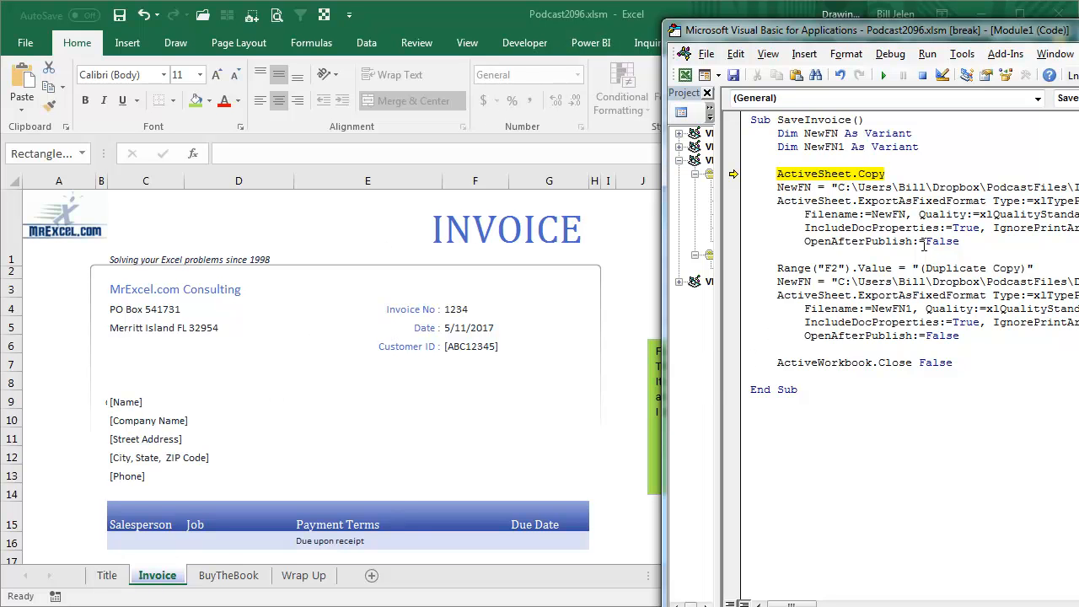
# Step: Step through ActiveSheet.Copy and the NewFN assignment, pausing on the first export
pyautogui.press('F8')
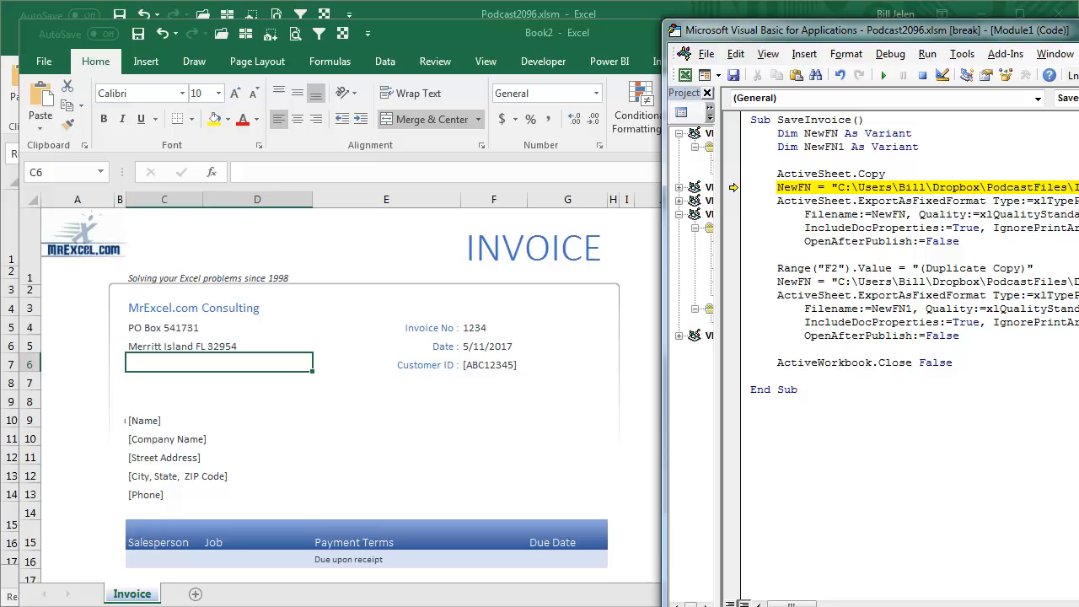
pyautogui.press('F8')
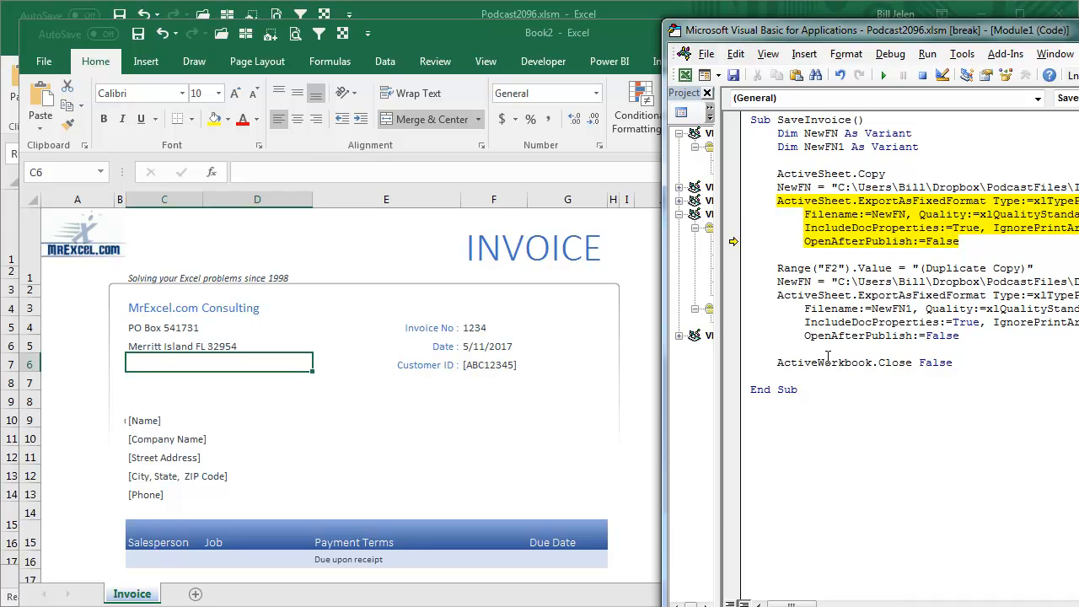
pyautogui.moveTo(793, 187)
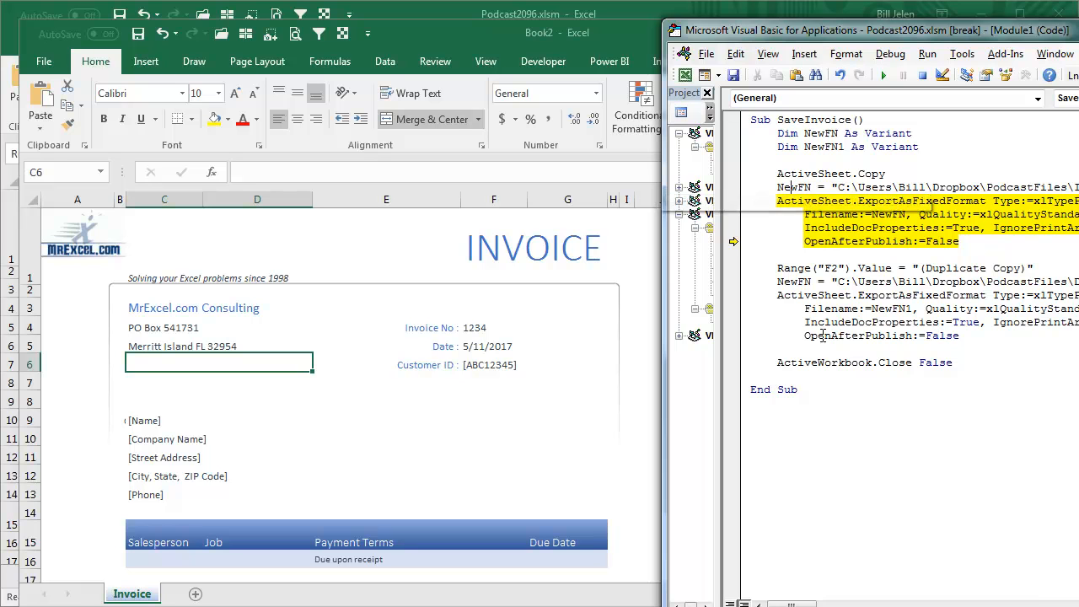
# Step: Clear the Immediate window and print ? NewFN, showing the Inv1234.pdf path
pyautogui.hotkey('ctrl', 'g')
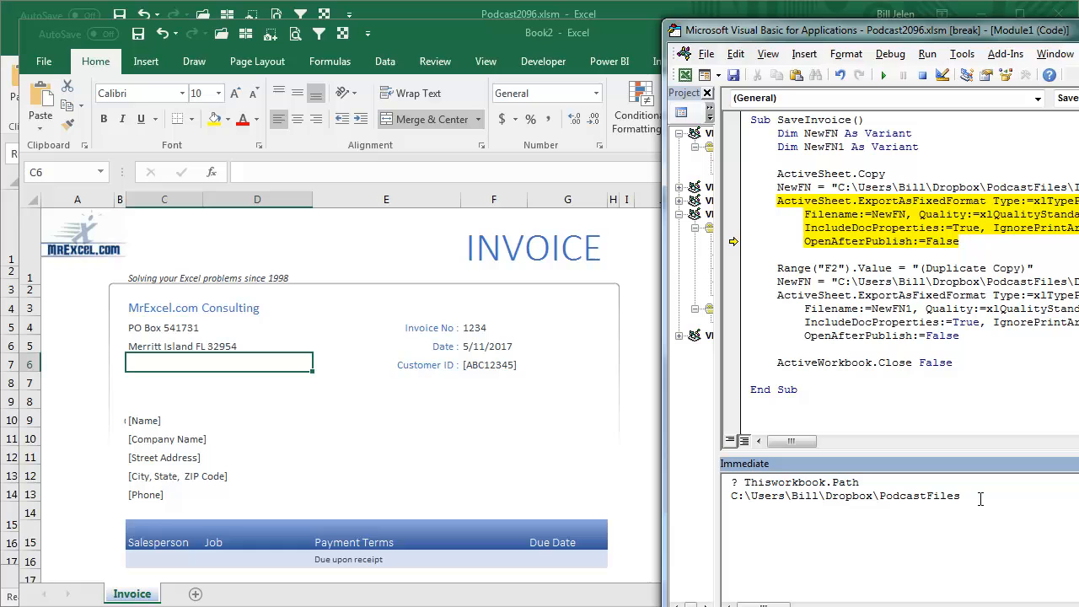
pyautogui.hotkey('ctrl', 'a')
pyautogui.press('Delete')
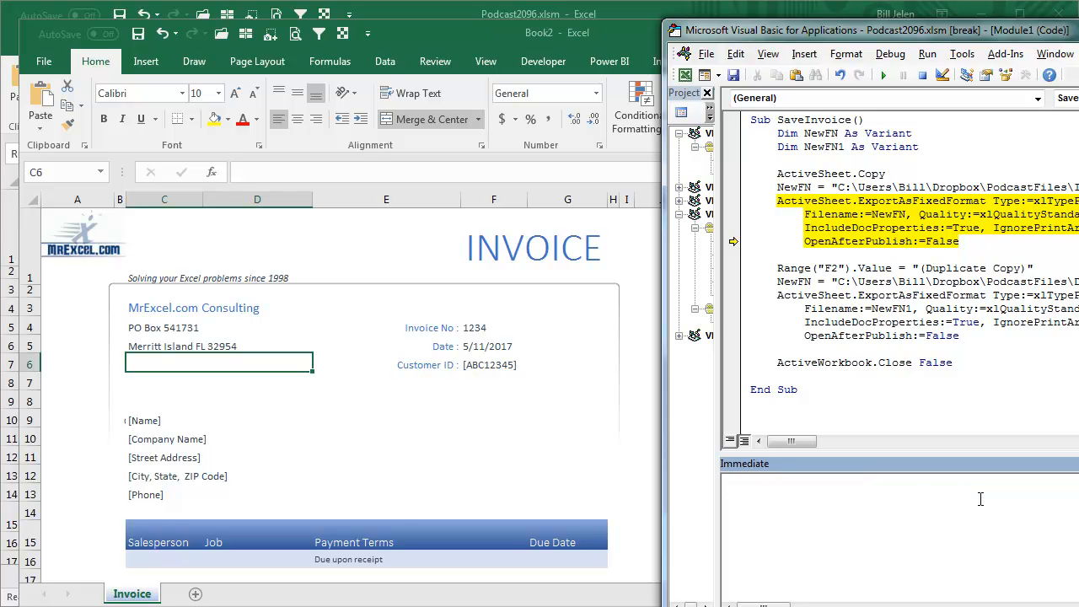
pyautogui.write('?')
pyautogui.write(' New')
pyautogui.write('FN')
pyautogui.press('Return')
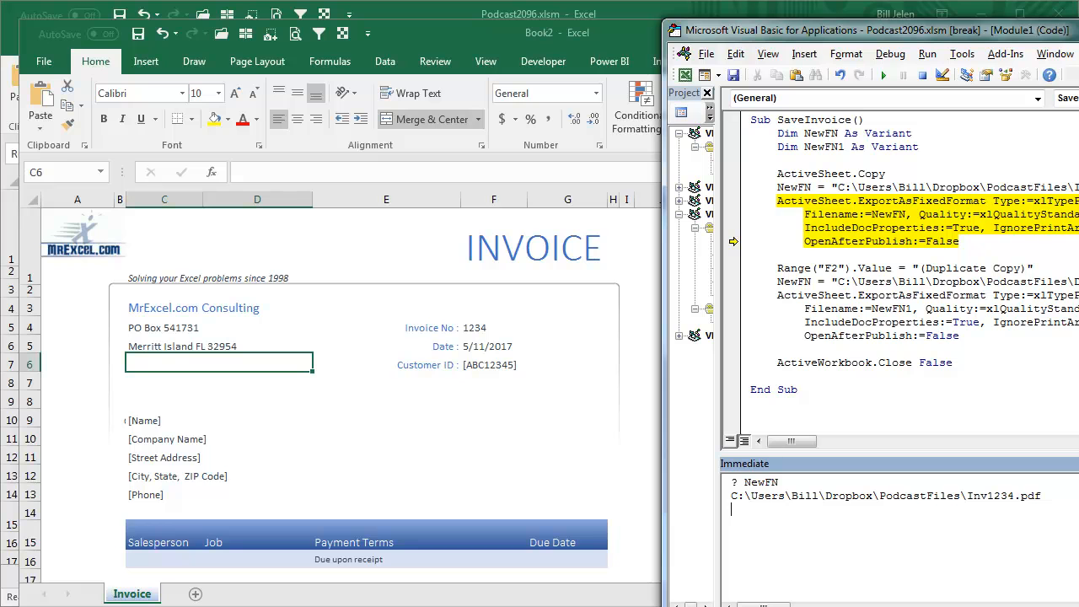
# Step: Run the first export, confirm Inv1234.pdf in PodcastFiles, and minimize Explorer
pyautogui.press('F8')
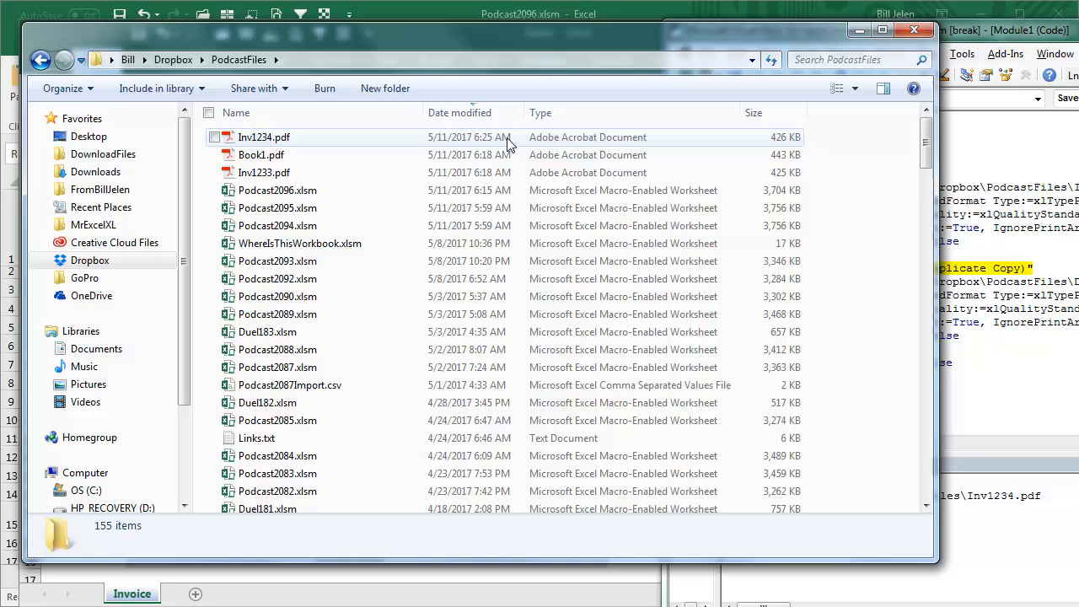
pyautogui.click(857, 32)
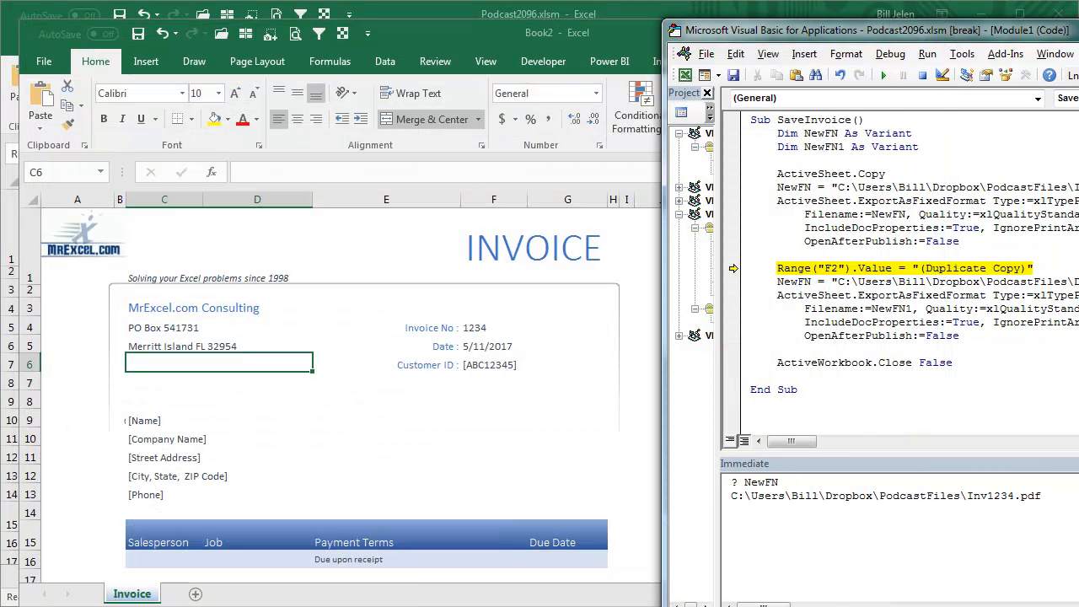
# Step: Stamp (Duplicate Copy), print NewFN showing DupInv1234.pdf, and run the second export
pyautogui.press('F8')
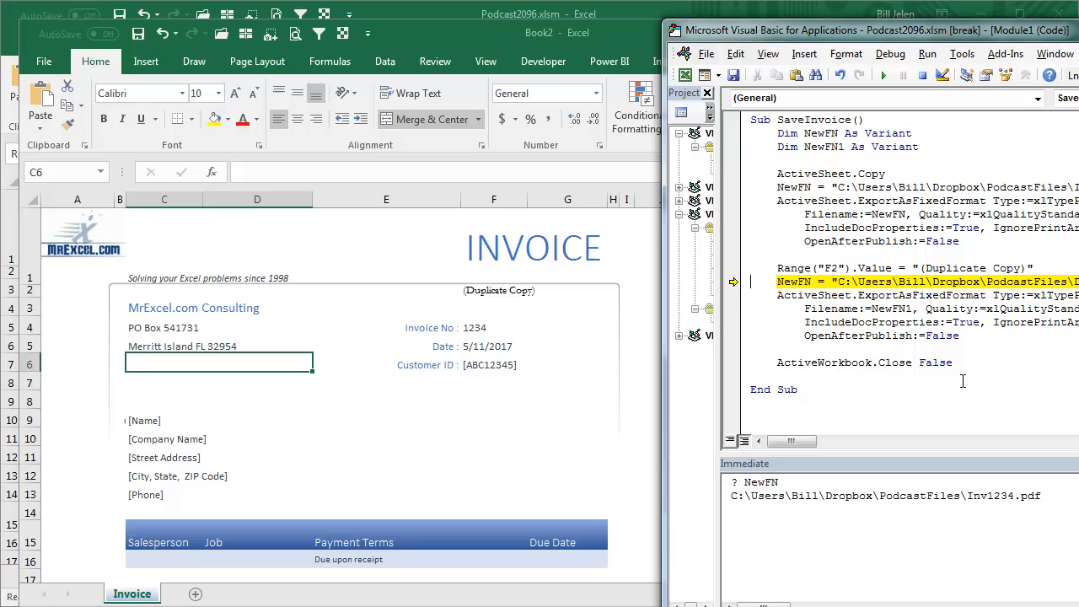
pyautogui.press('F8')
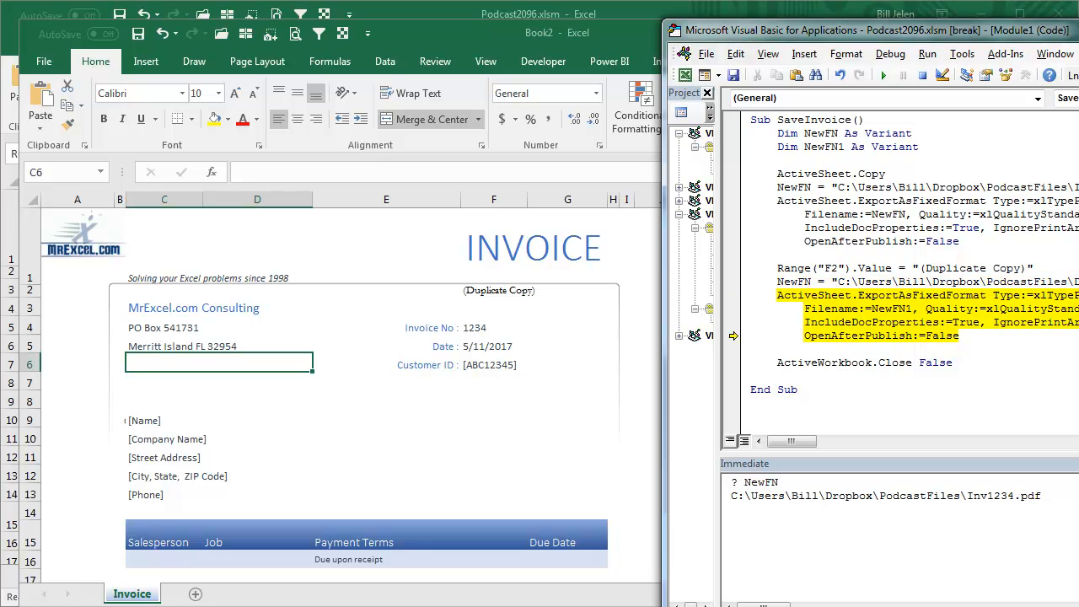
pyautogui.moveTo(797, 283)
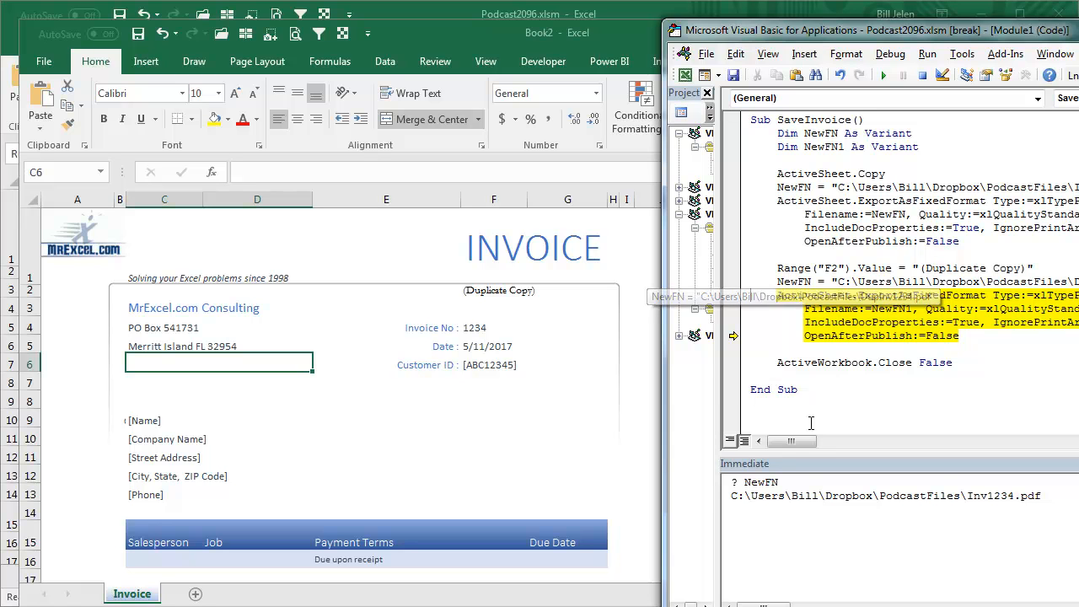
pyautogui.click(909, 472)
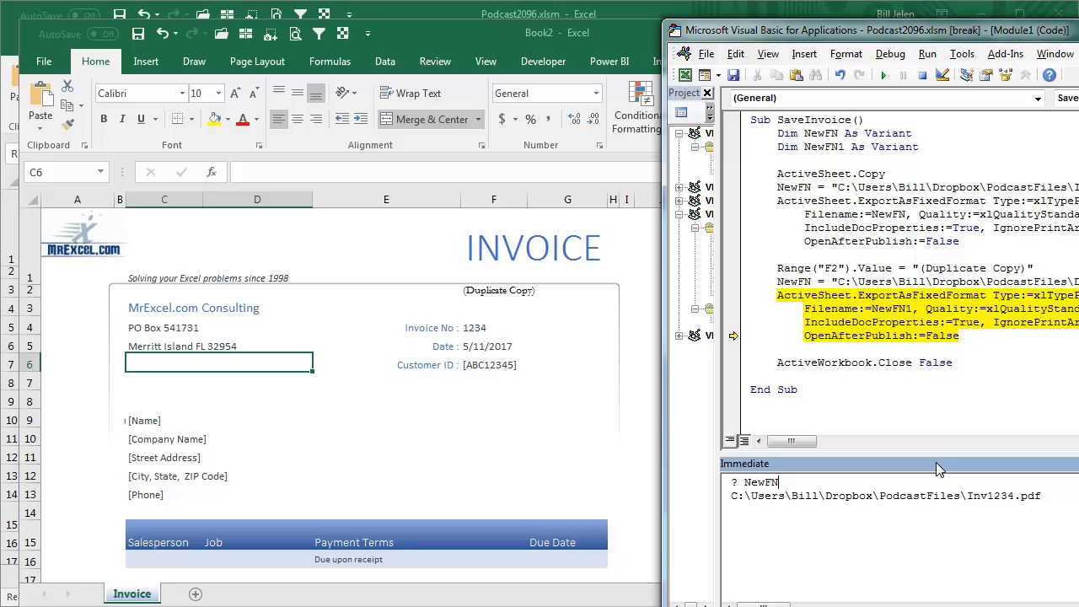
pyautogui.press('Return')
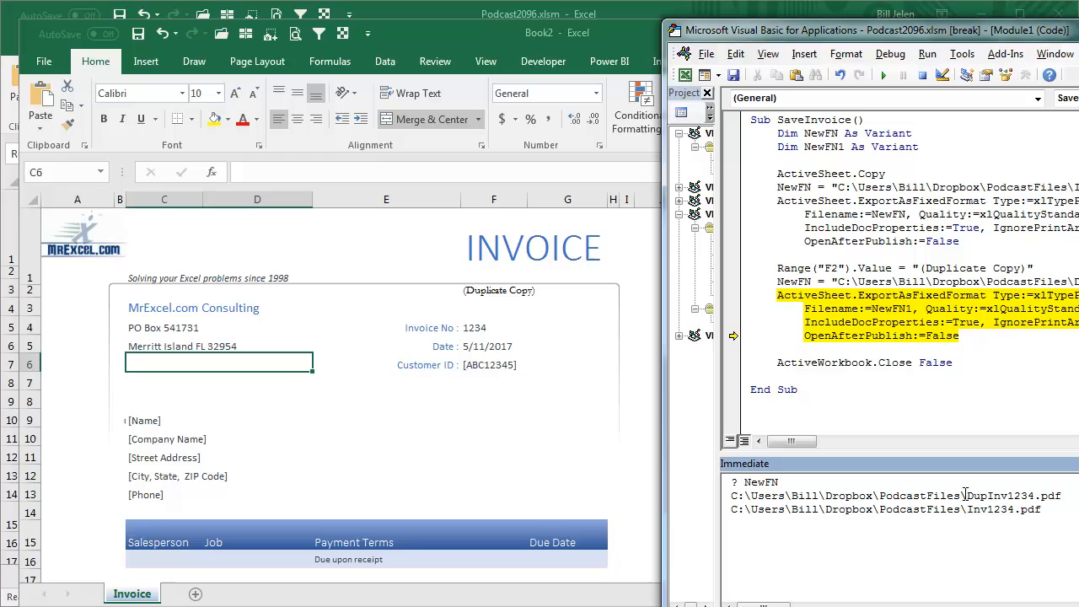
pyautogui.press('F8')
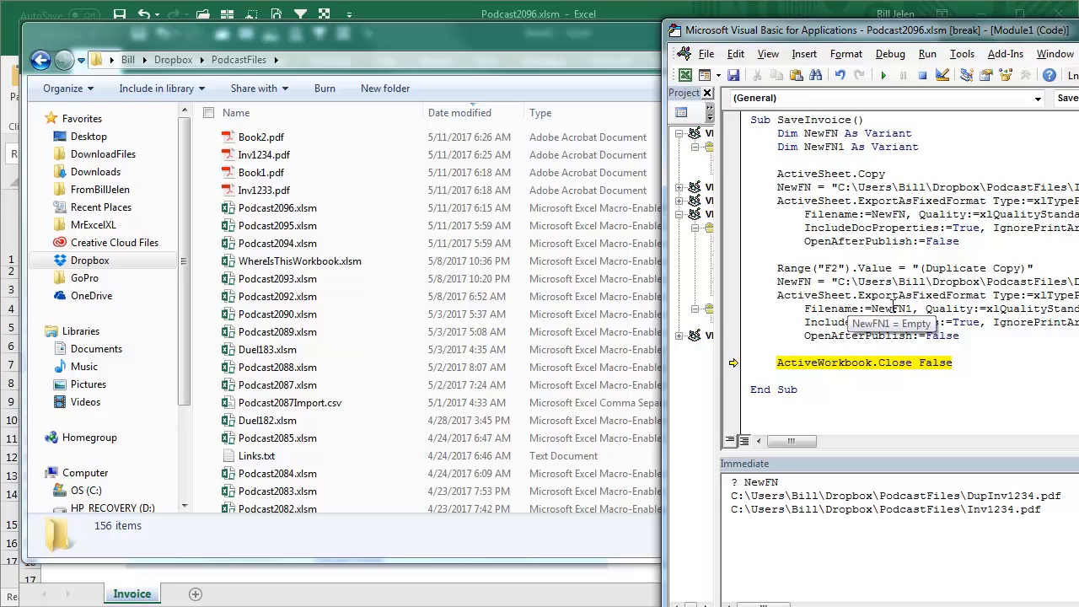
# Step: Place the cursor after NewFN on the duplicate filename line, having found Book2.pdf saved
pyautogui.moveTo(892, 309)
pyautogui.click(812, 281)
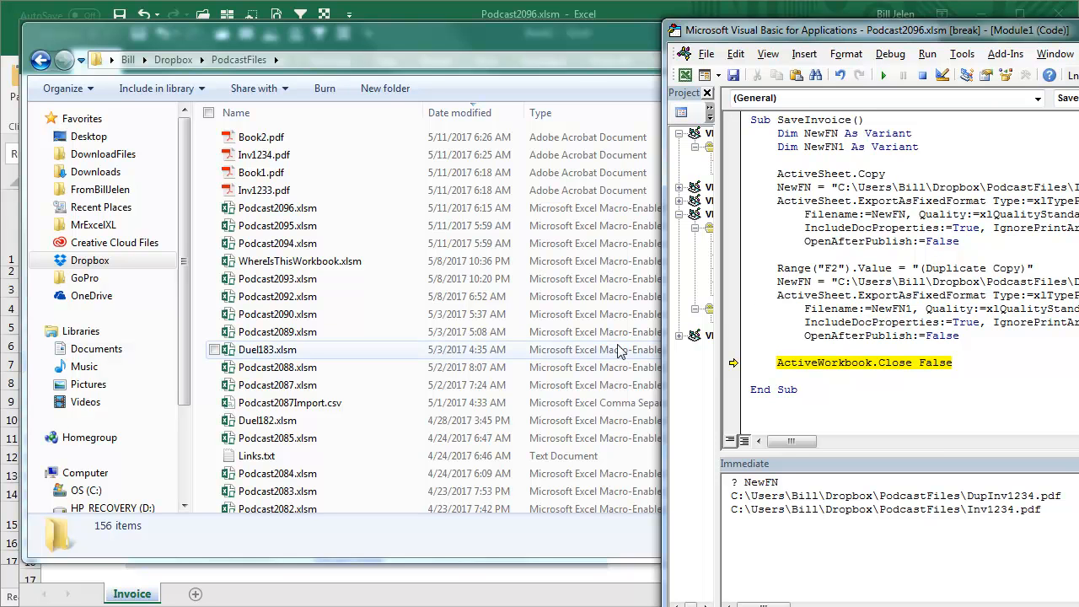
pyautogui.write('1')
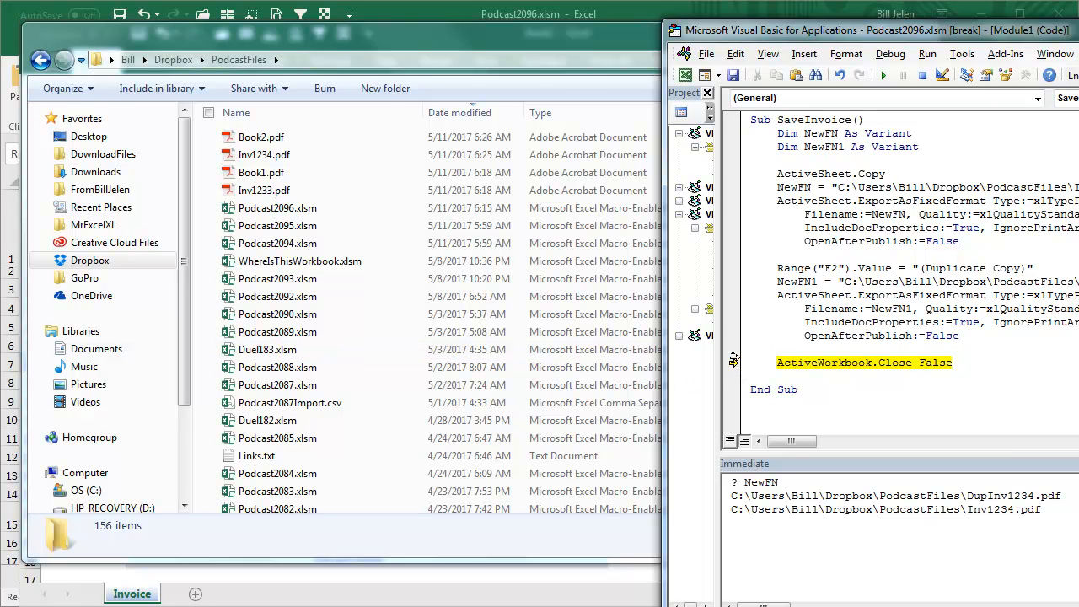
# Step: Move the next statement back to the NewFN1 line and rerun it and the export, saving DupInv1234.pdf
pyautogui.moveTo(735, 360); pyautogui.dragTo(737, 284)
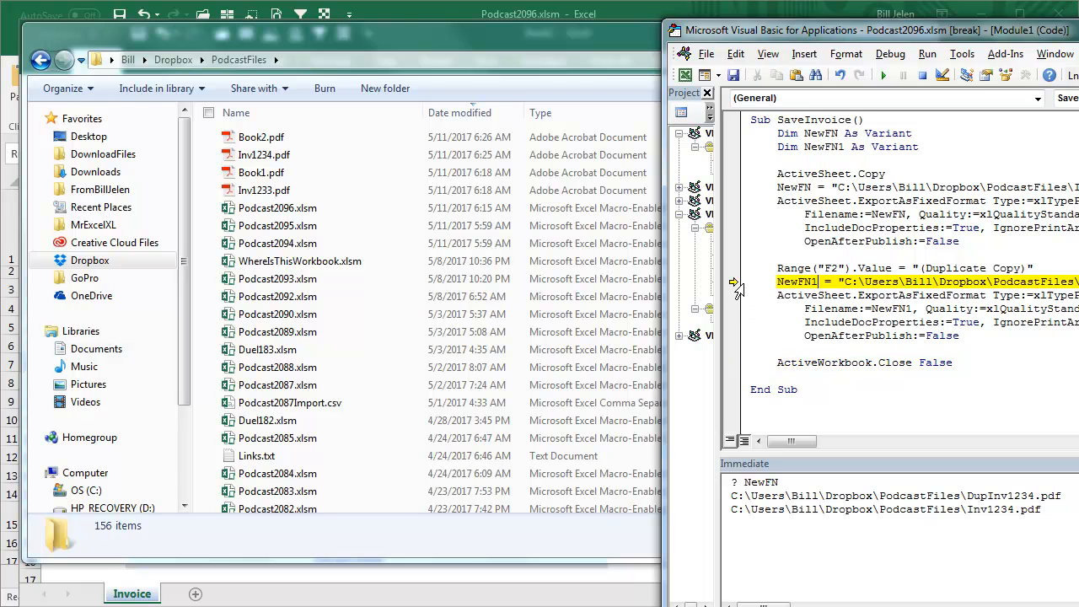
pyautogui.press('F8')
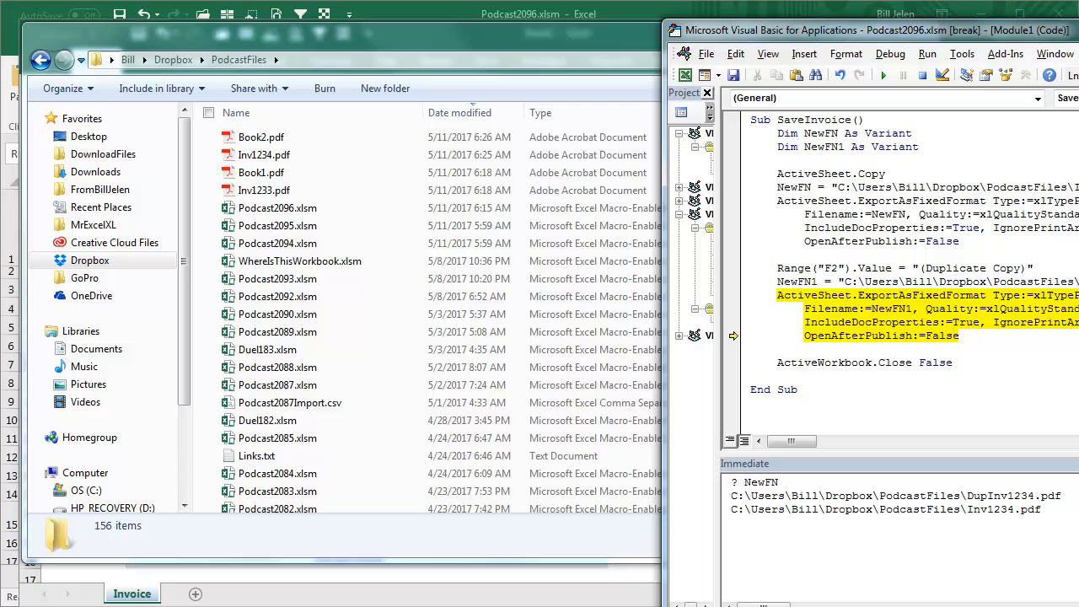
pyautogui.press('F8')
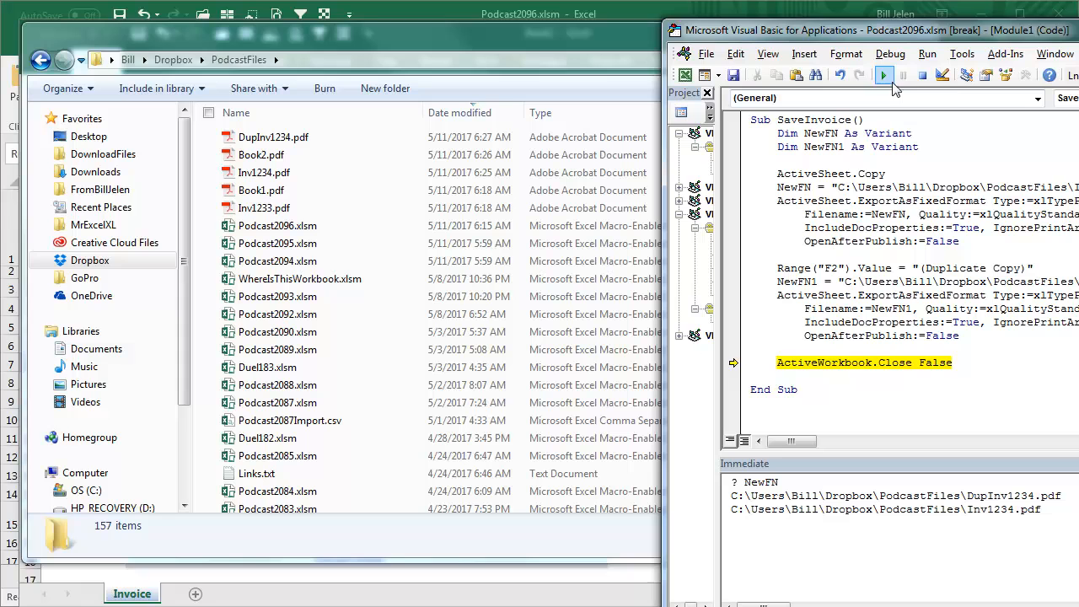
# Step: Continue the paused macro to the end, then toggle a breakpoint on the Range("F2") line and clear it again
pyautogui.click(883, 75)
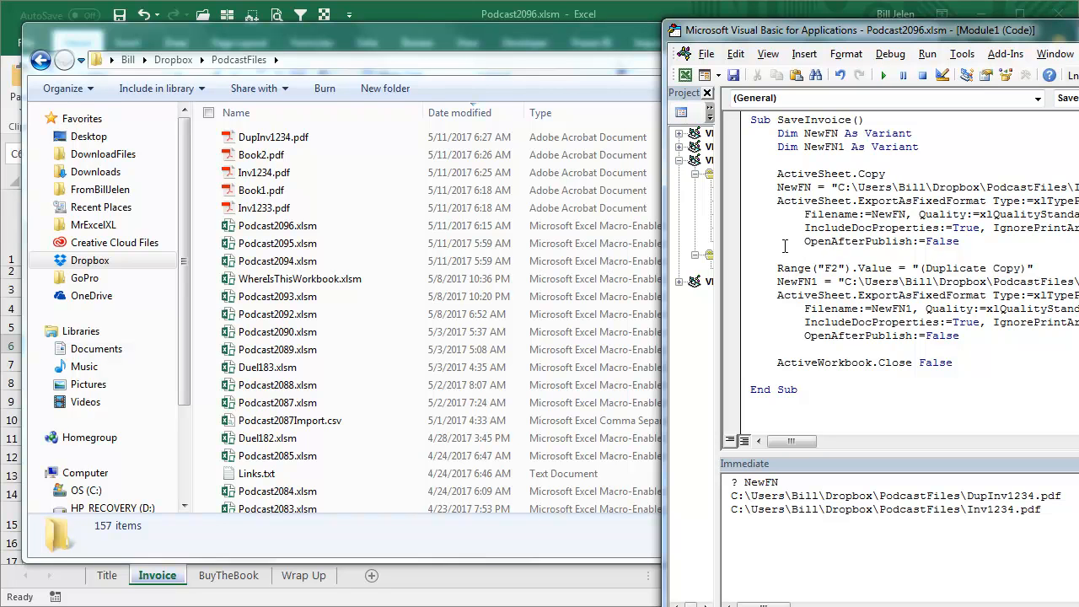
pyautogui.click(733, 268)
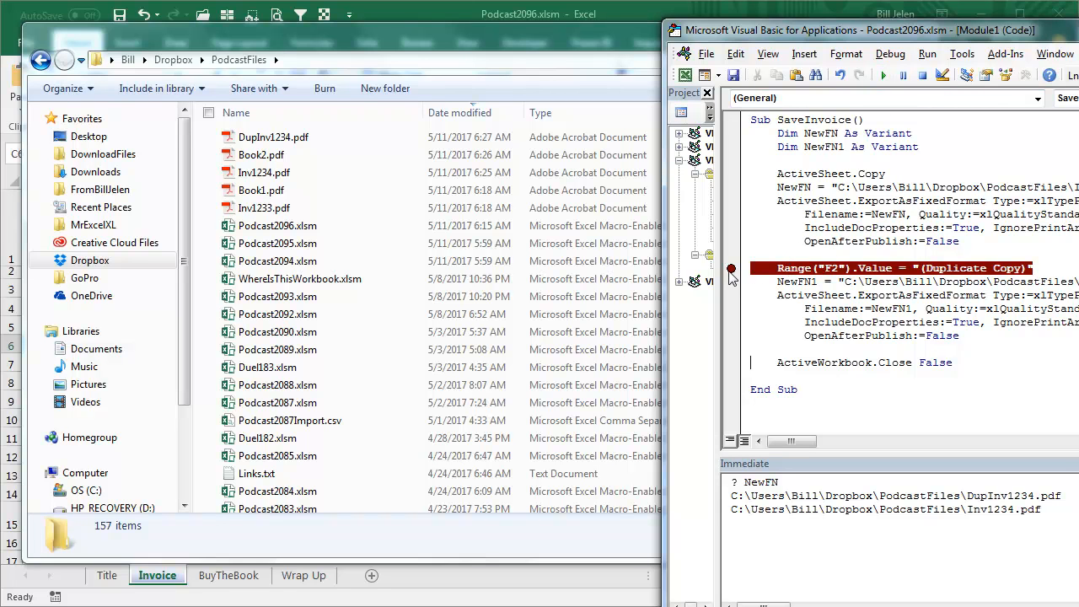
pyautogui.click(731, 269)
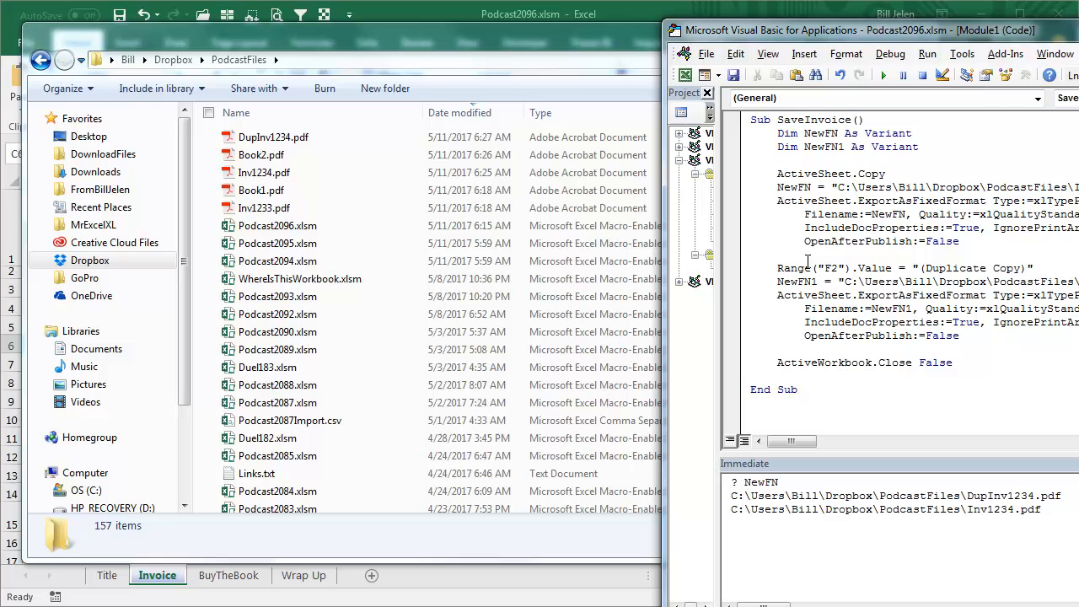
# Step: Enter invoice number 1235 in cell F4 of the Excel invoice, then return to the SaveInvoice code
pyautogui.click(892, 56)
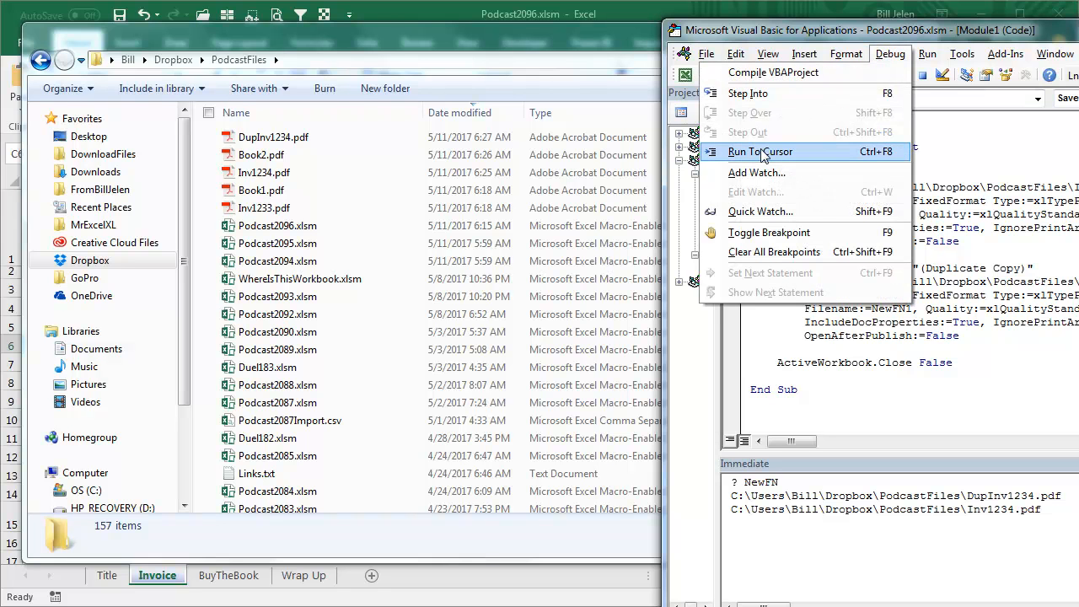
pyautogui.click(815, 37)
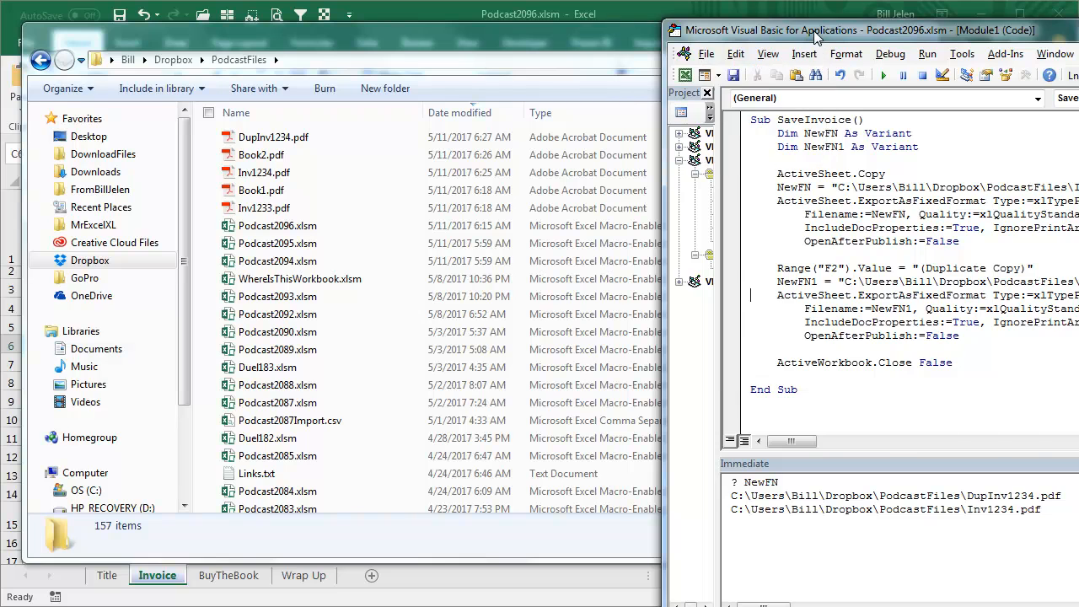
pyautogui.hotkey('alt', 'Tab')
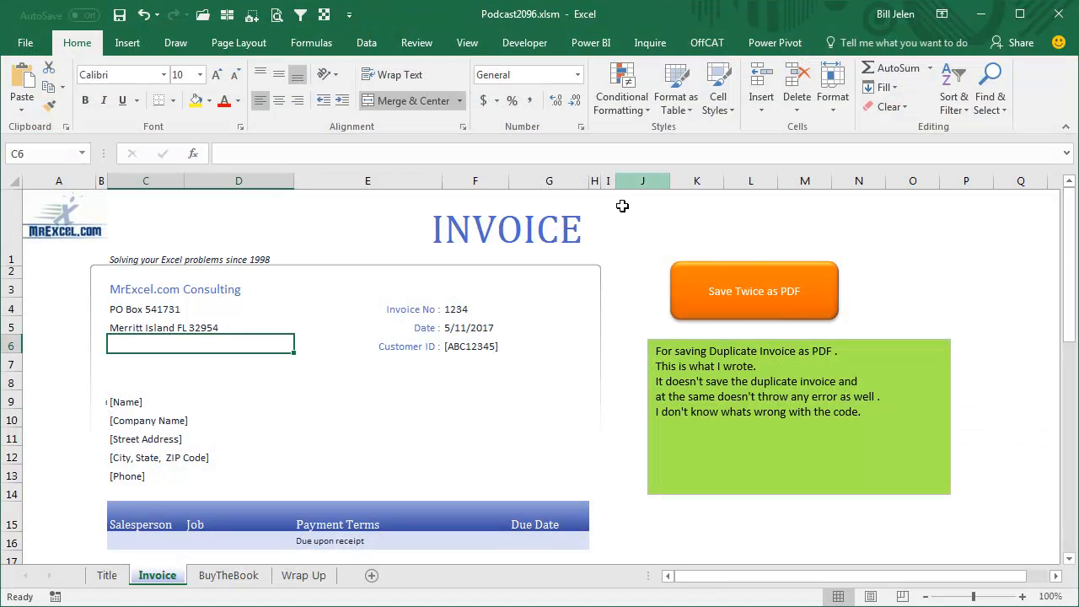
pyautogui.click(476, 310)
pyautogui.write('12')
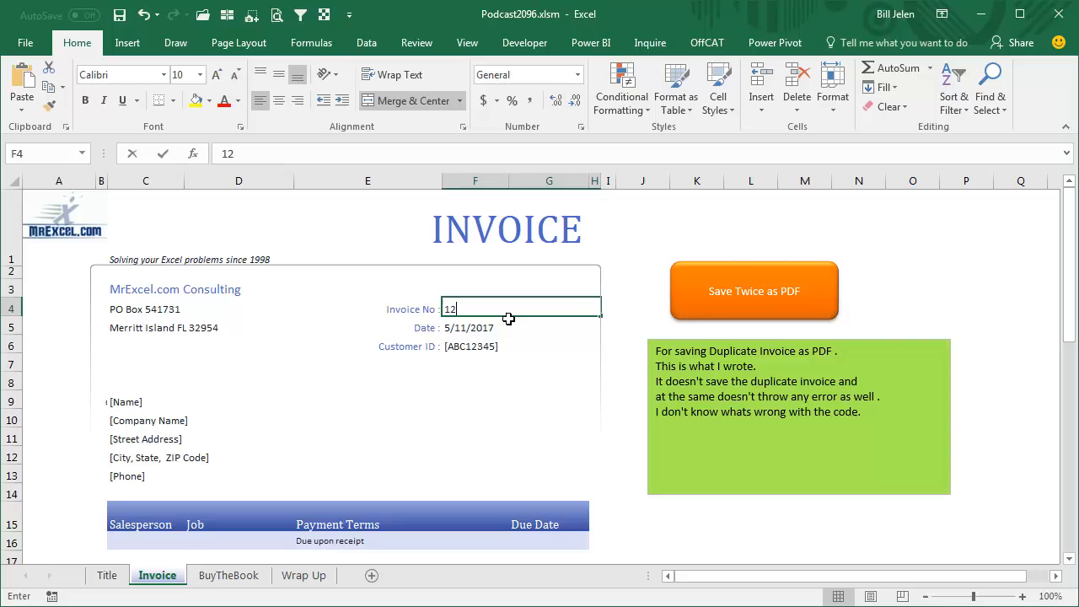
pyautogui.write('35')
pyautogui.press('Return')
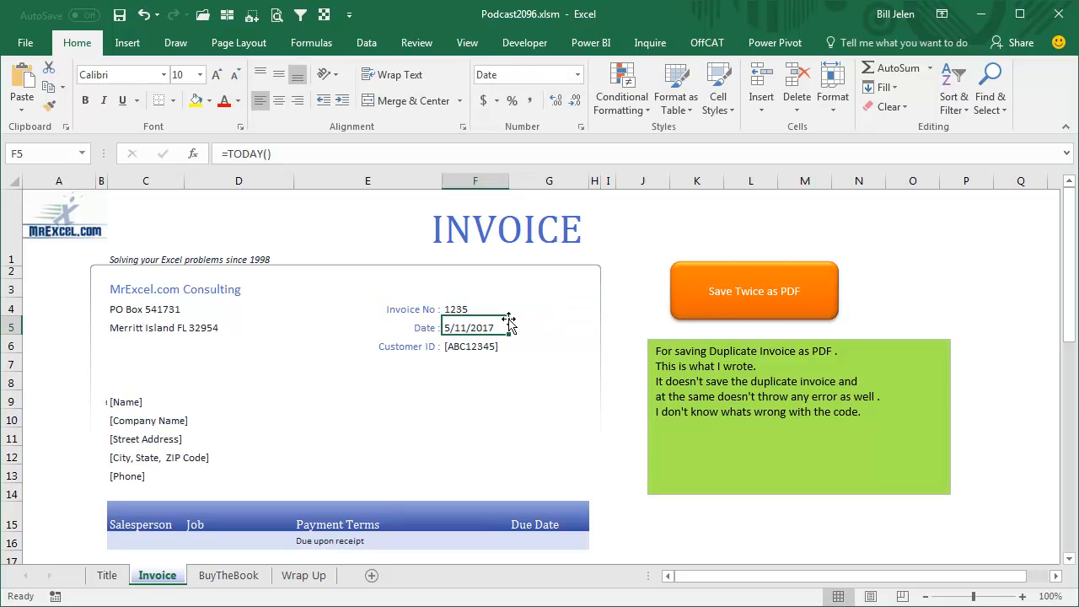
pyautogui.hotkey('alt', 'F11')
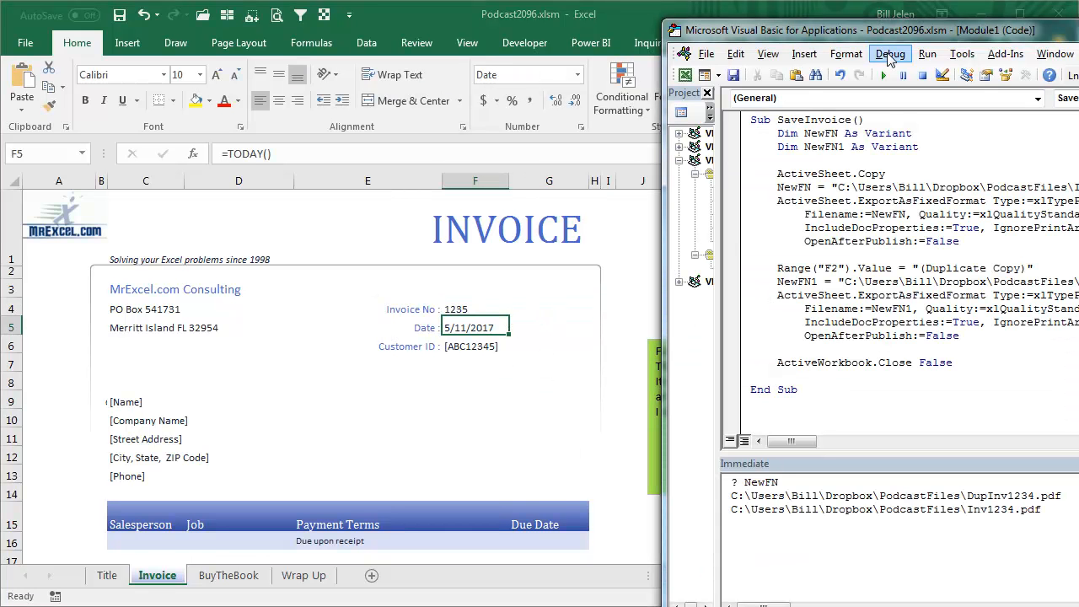
# Step: Run To Cursor at the duplicate export, check PodcastFiles, step the export and continue so Inv1235.pdf and DupInv1235.pdf exist
pyautogui.click(889, 55)
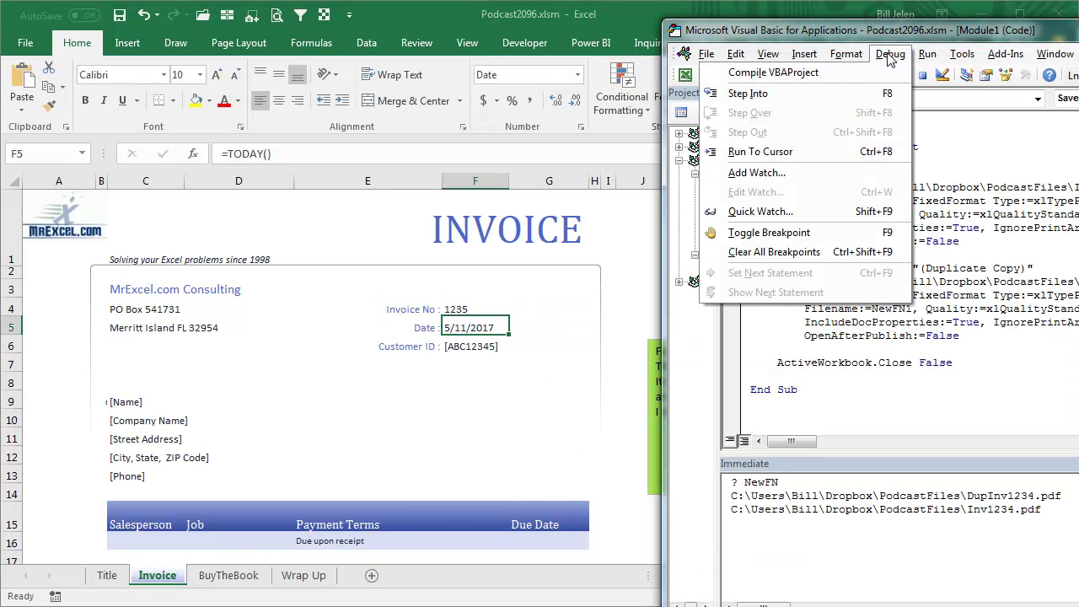
pyautogui.click(777, 152)
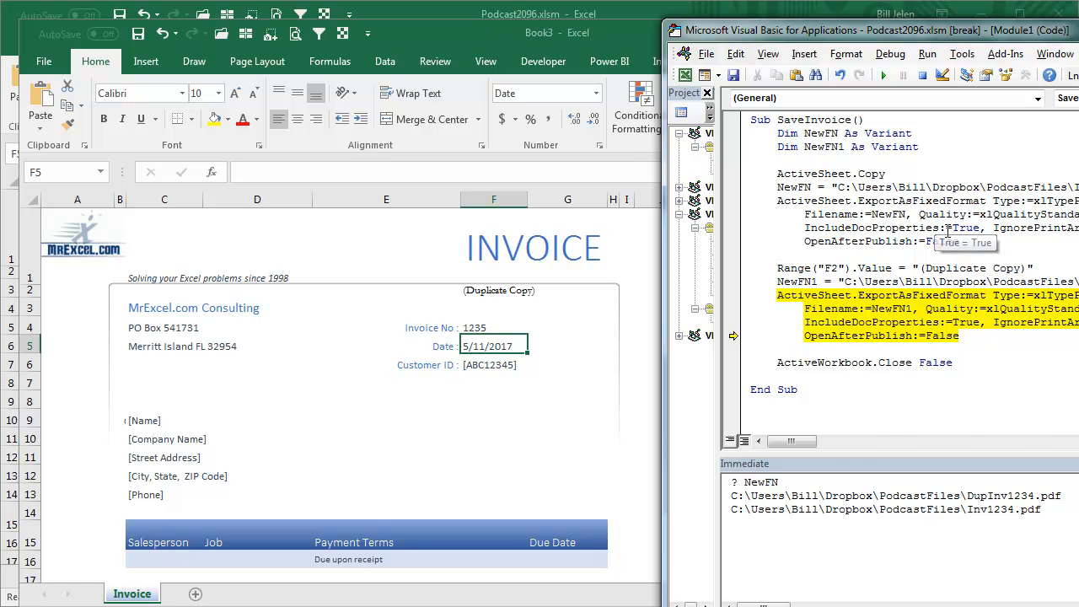
pyautogui.hotkey('alt', 'Tab')
pyautogui.hotkey('alt', 'Tab')
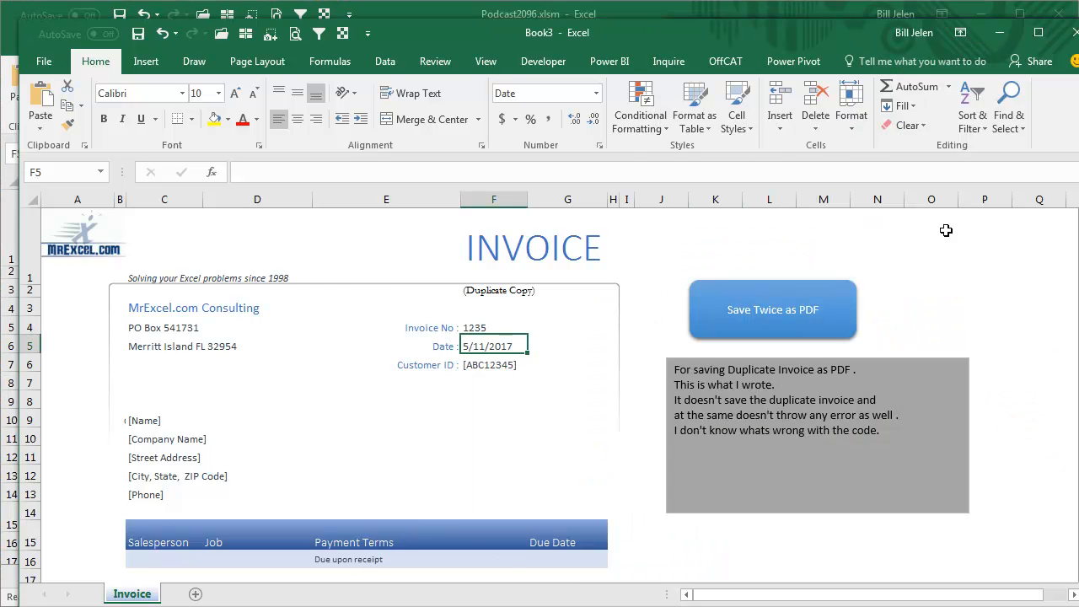
pyautogui.hotkey('alt', 'Tab')
pyautogui.hotkey('alt', 'Tab')
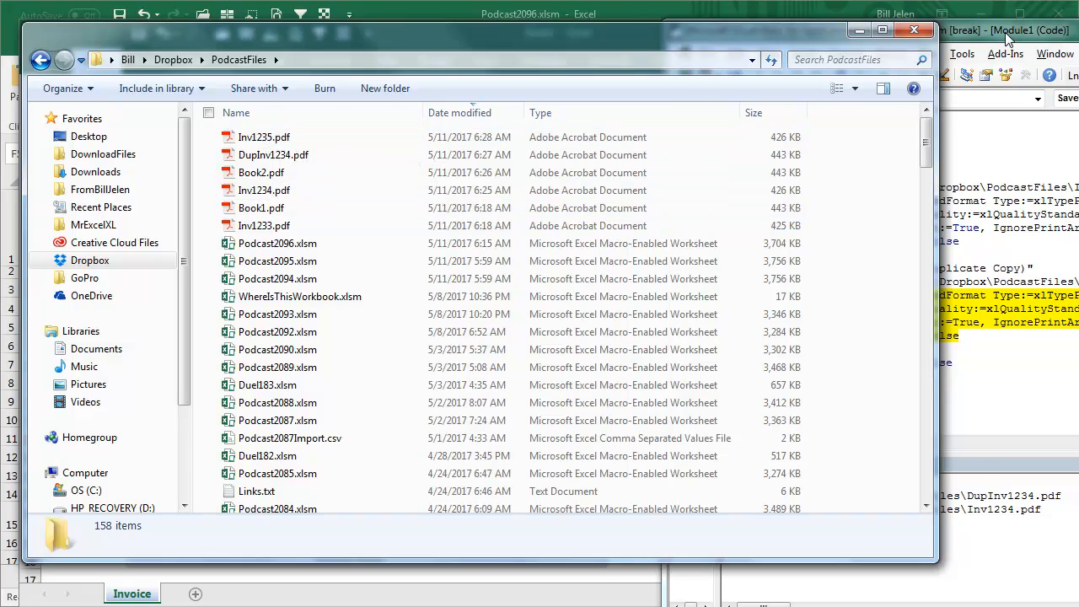
pyautogui.hotkey('alt', 'Tab')
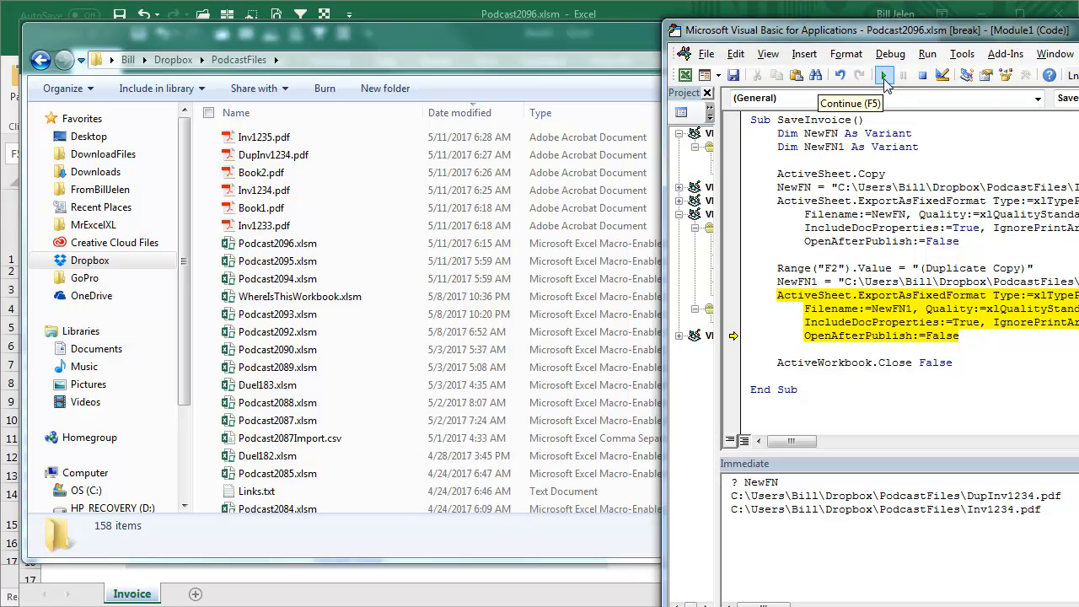
pyautogui.press('F8')
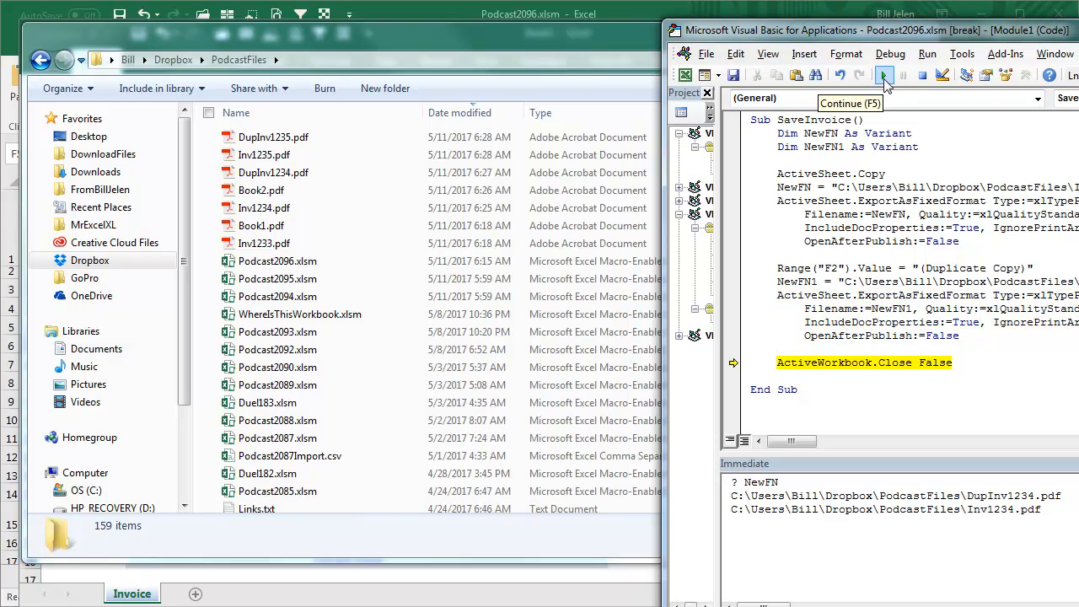
pyautogui.click(885, 77)
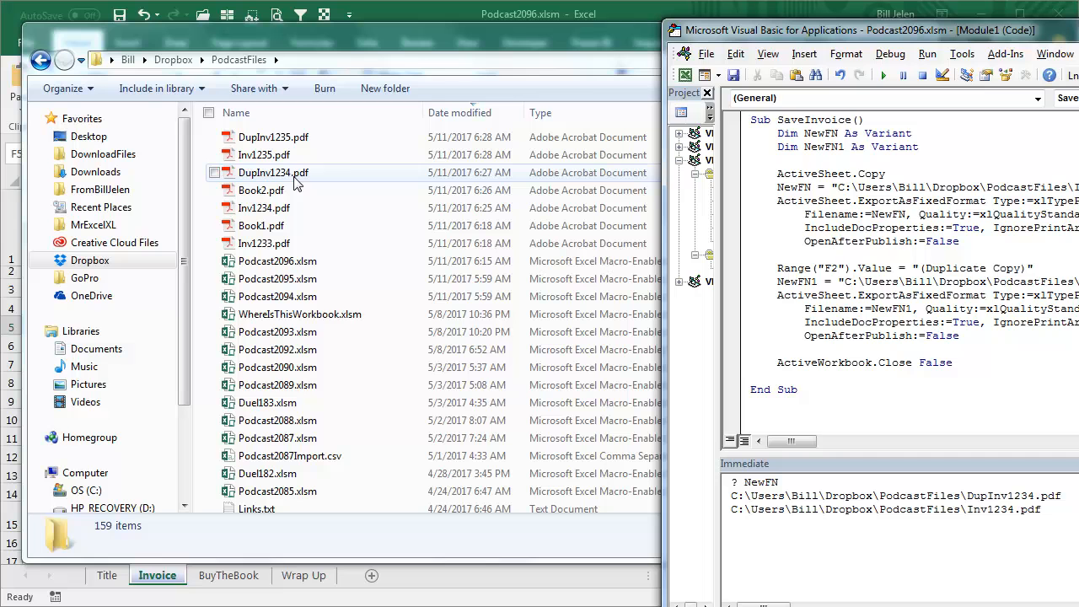
# Step: Dismiss the Debug menu and close the PodcastFiles folder window
pyautogui.click(892, 54)
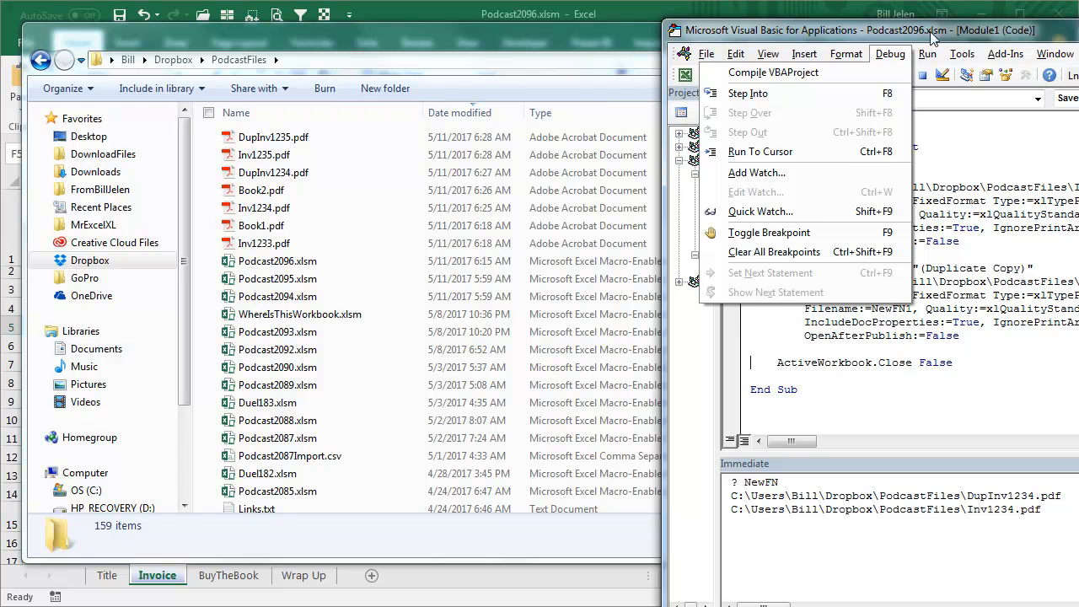
pyautogui.click(935, 39)
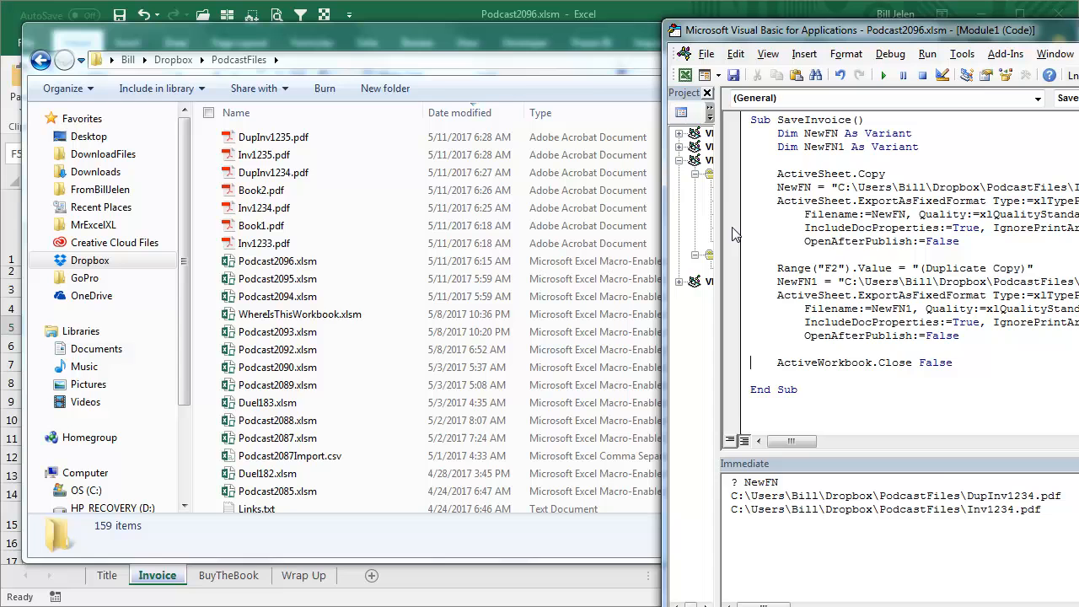
pyautogui.click(443, 42)
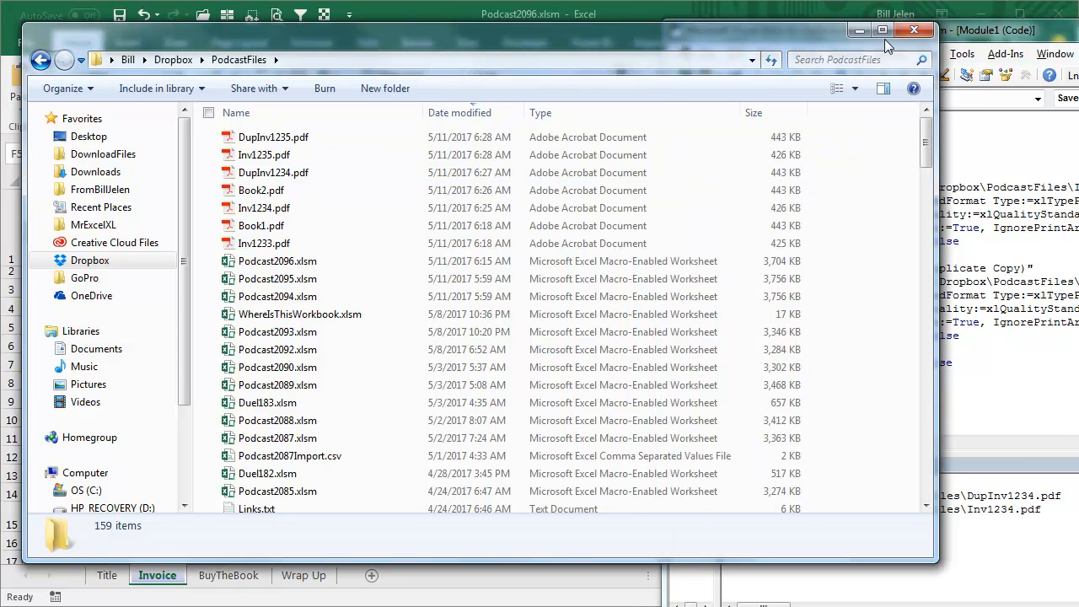
pyautogui.click(907, 31)
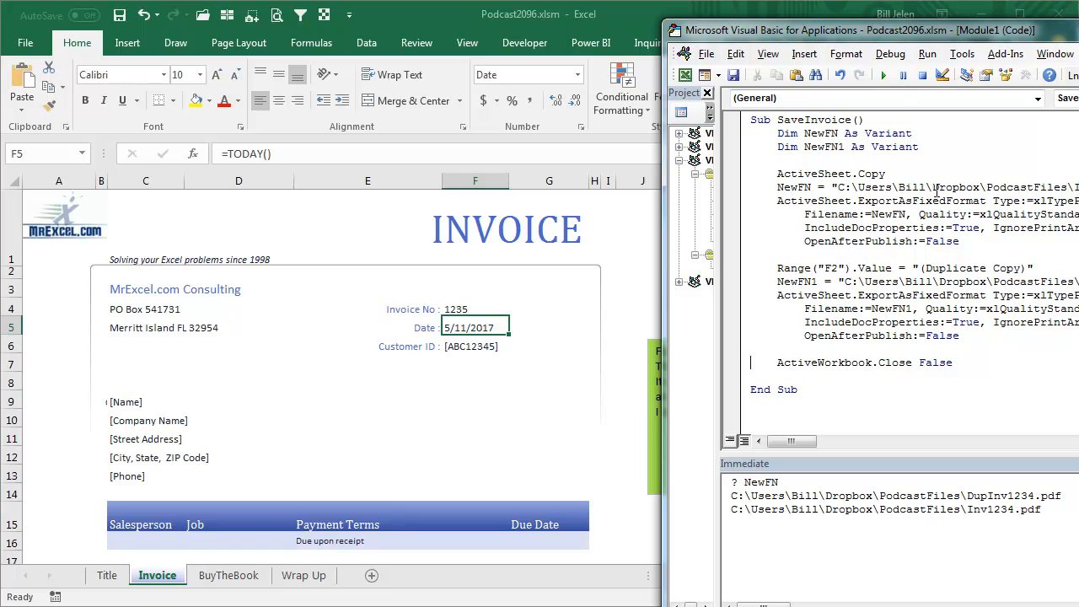
# Step: Show the Wrap Up sheet with the episode's debugging tips
pyautogui.click(307, 575)
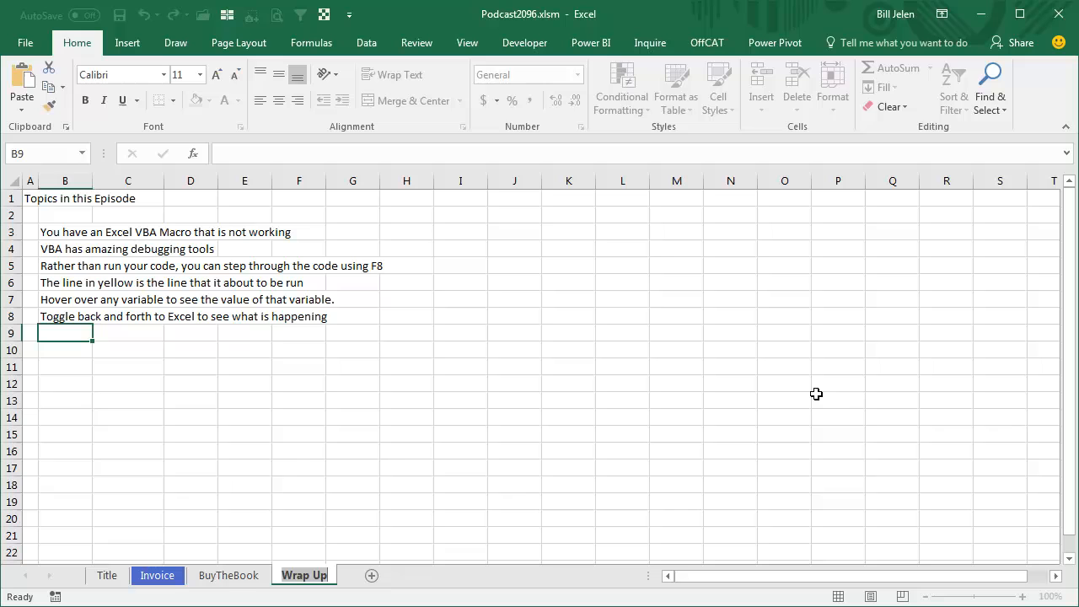